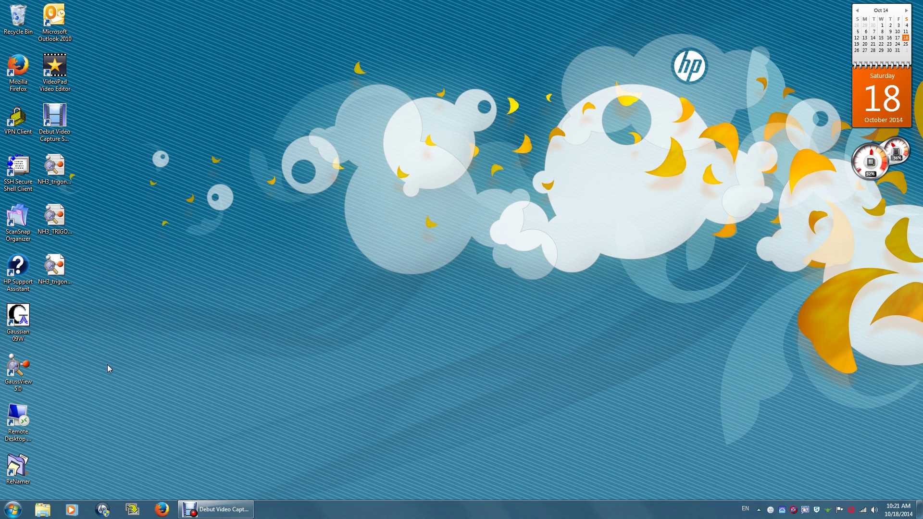
Launch GaussView 5.0 from the desktop and dismiss the startup Tips dialog.
double_click(19, 370)
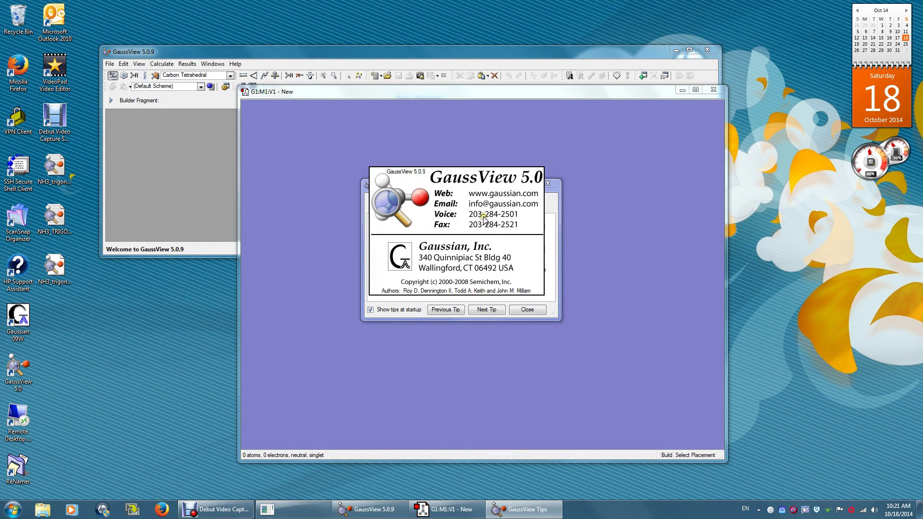
left_click(534, 310)
left_click(535, 310)
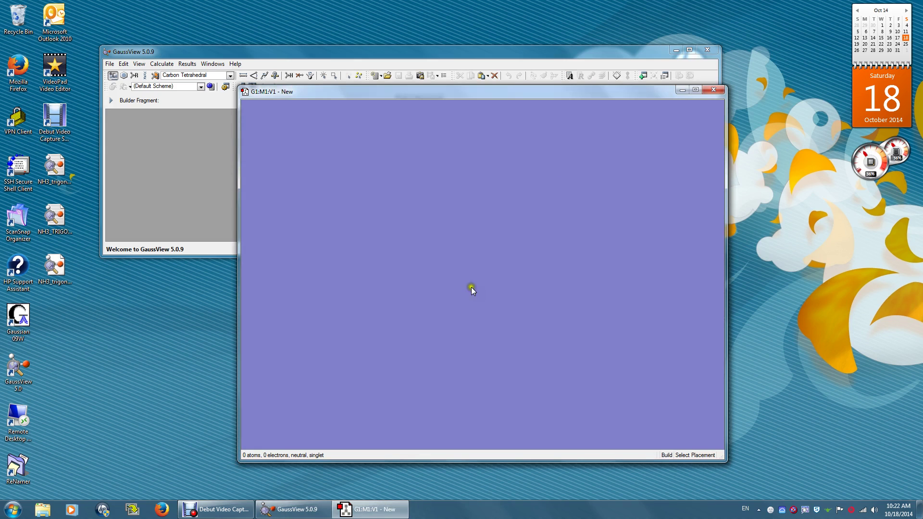
Place an ammonia molecule from the Nitrogen Tetravalent fragment and rotate it to inspect.
left_click_drag(211, 52, 181, 173)
left_click(60, 40)
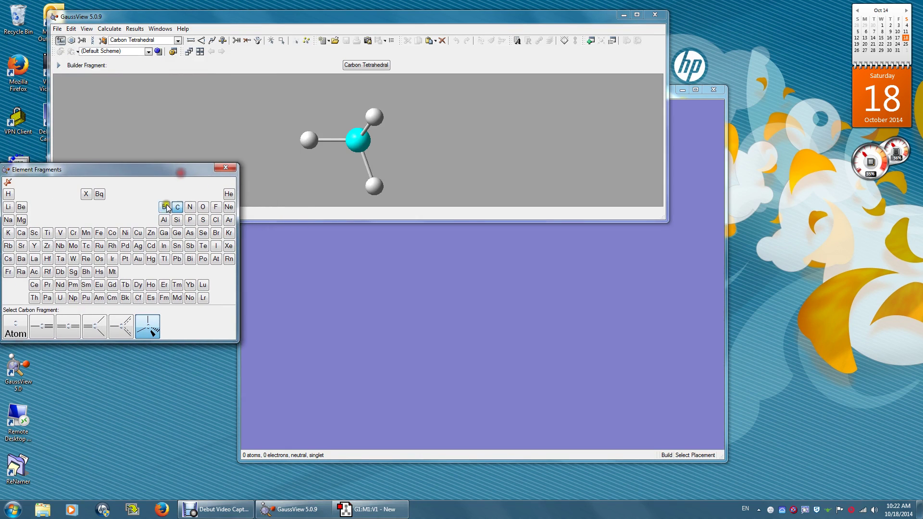
left_click(191, 207)
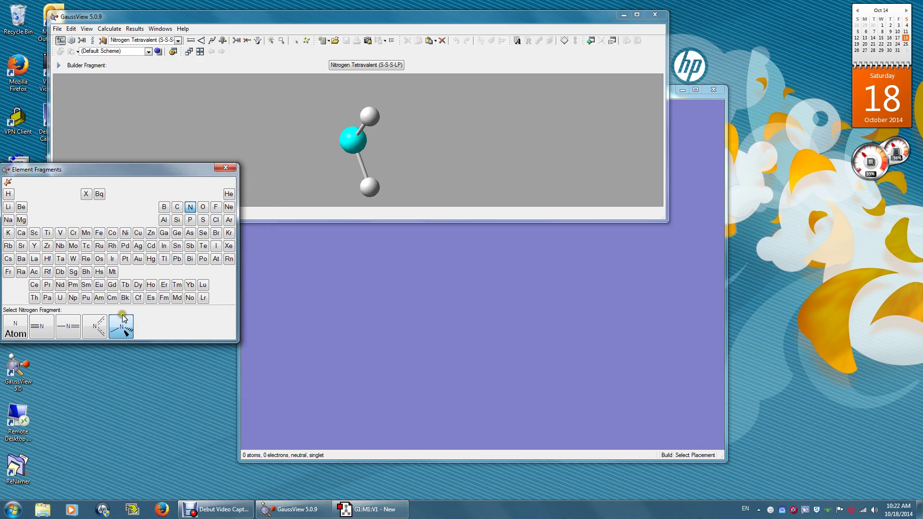
left_click(127, 329)
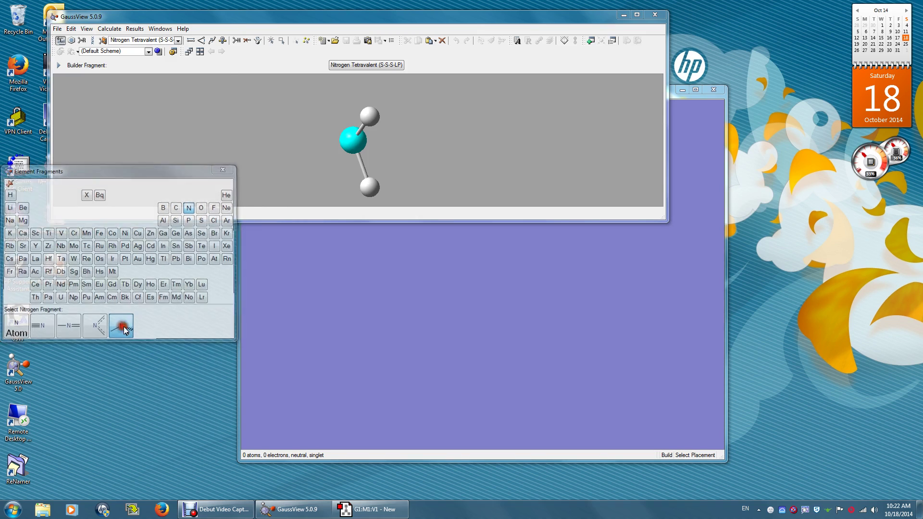
left_click(453, 274)
left_click_drag(453, 275, 515, 227)
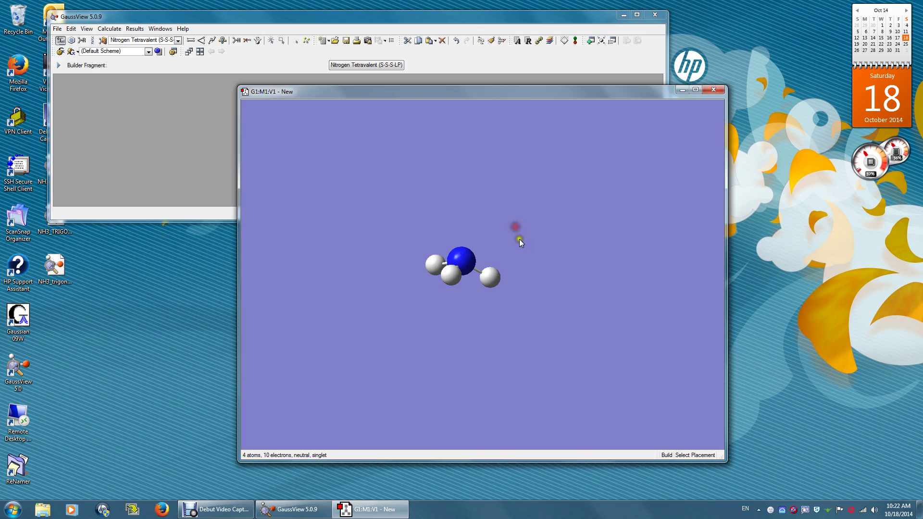
Configure a geometry Optimization with Semi-empirical PM6 in Gaussian Calculation Setup and submit it.
left_click(109, 29)
left_click(128, 41)
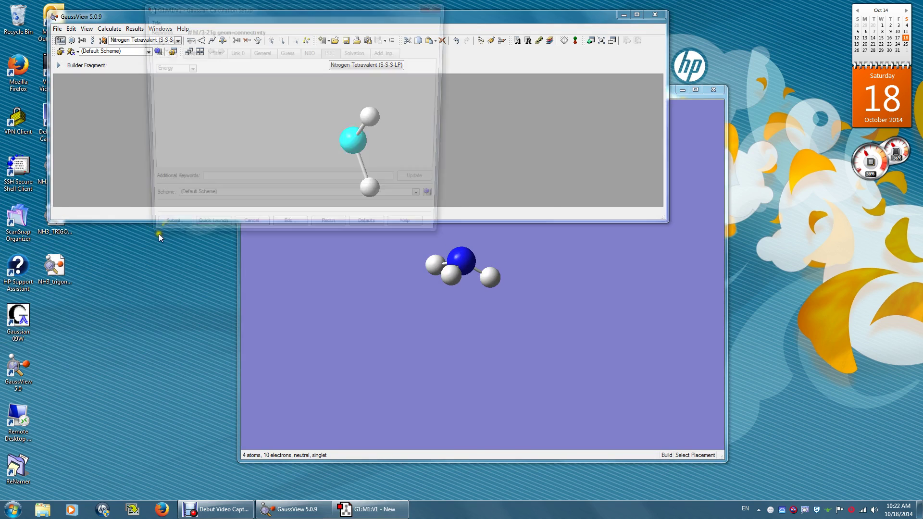
left_click(164, 69)
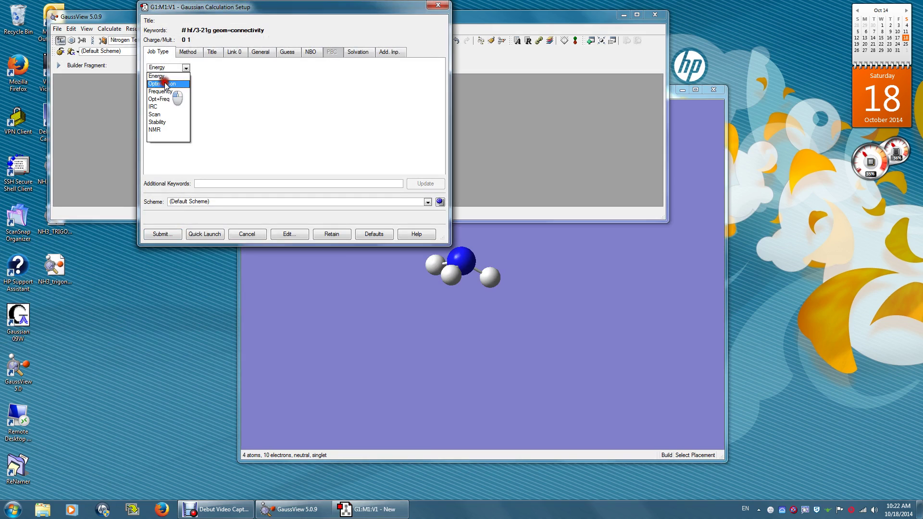
left_click(168, 79)
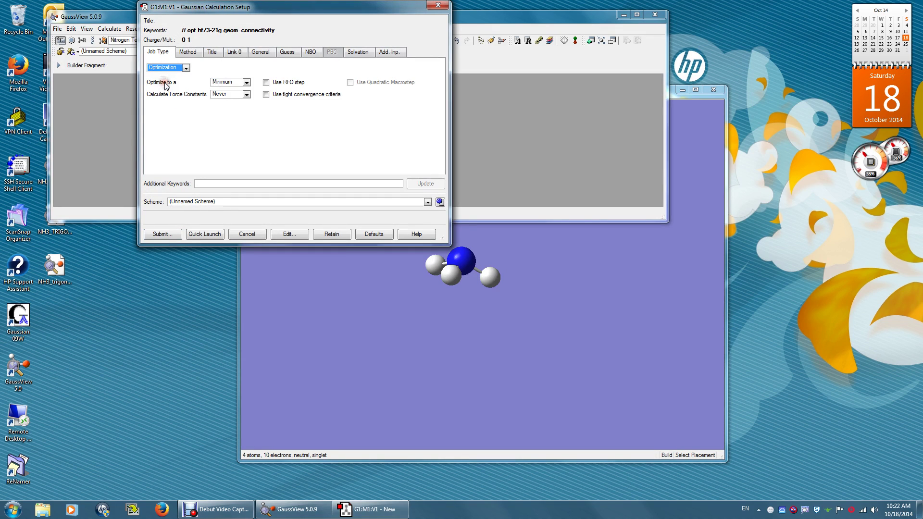
left_click(196, 52)
left_click(271, 77)
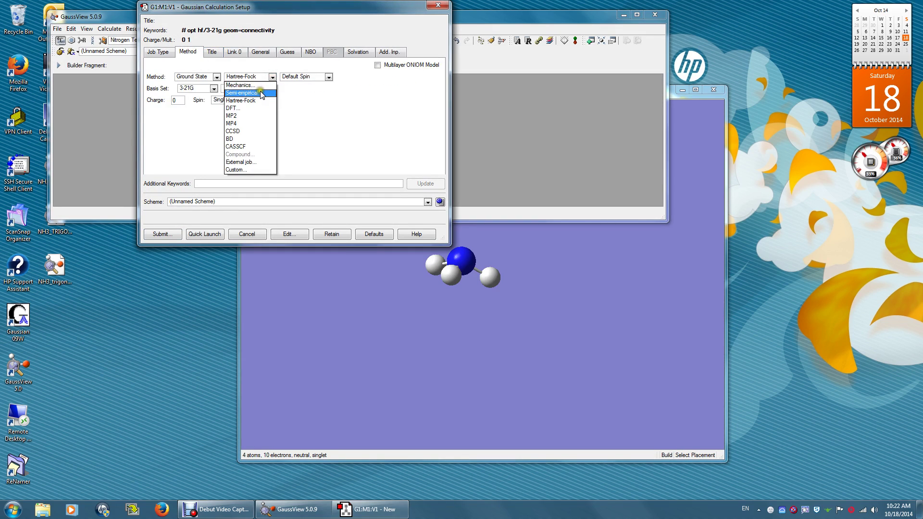
left_click(261, 91)
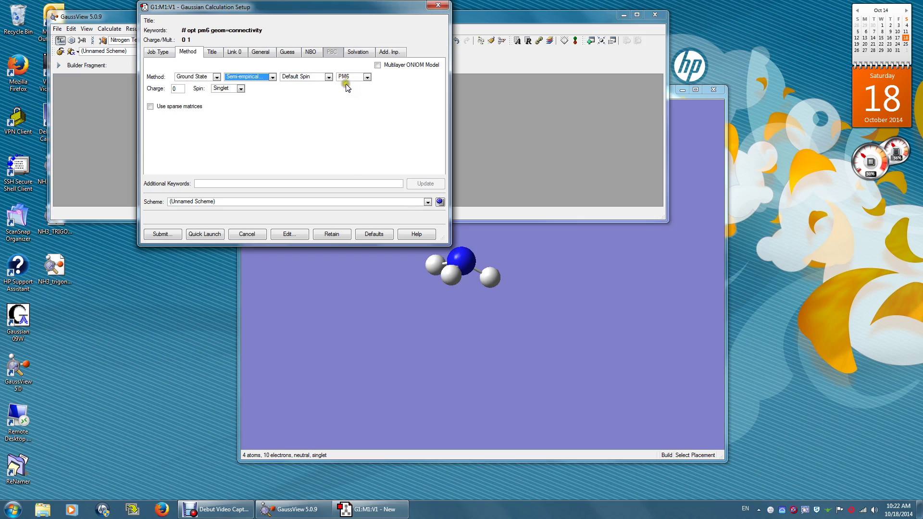
left_click(174, 227)
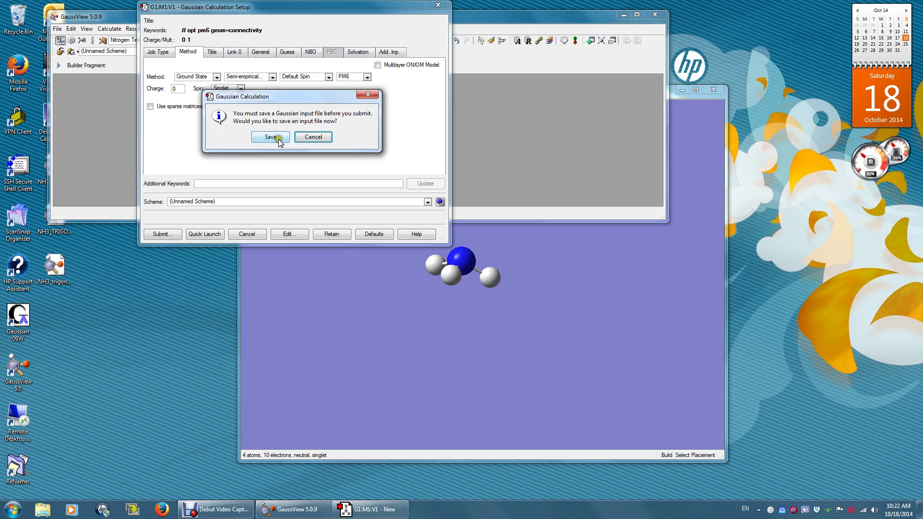
Save the input as NH3_trigonal_pyramidal.gjf, overwriting the existing file, and send it to Gaussian.
left_click(280, 141)
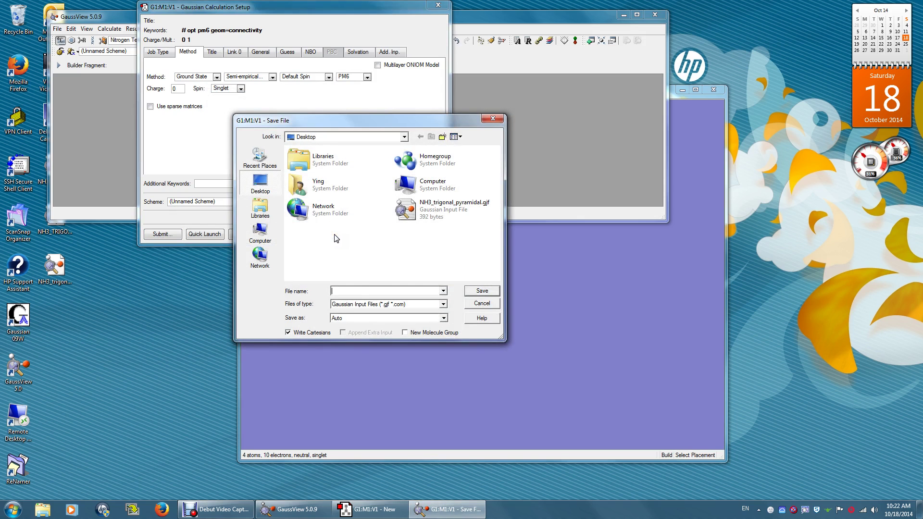
type("NH3")
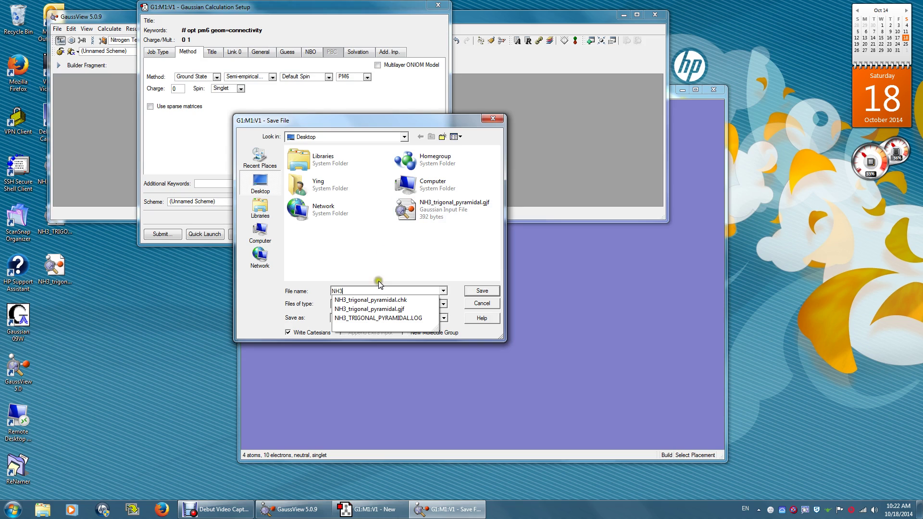
left_click(373, 309)
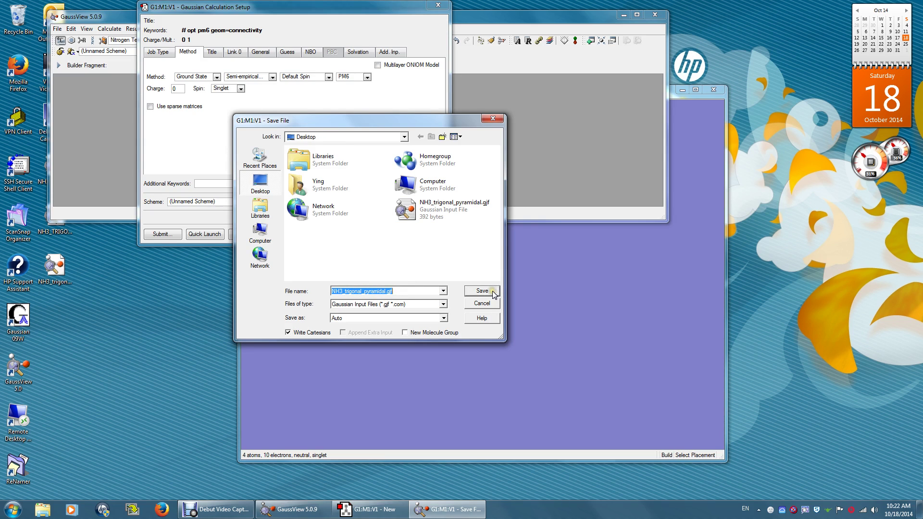
left_click(482, 291)
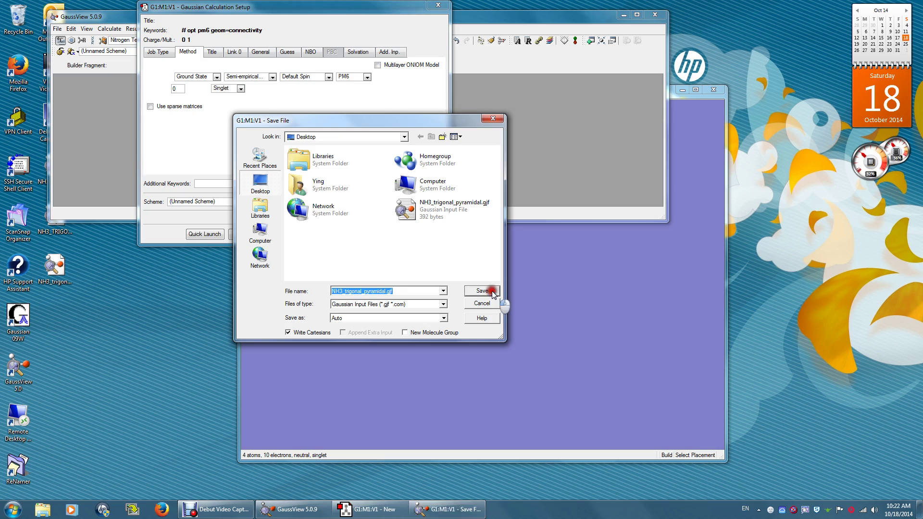
left_click(270, 137)
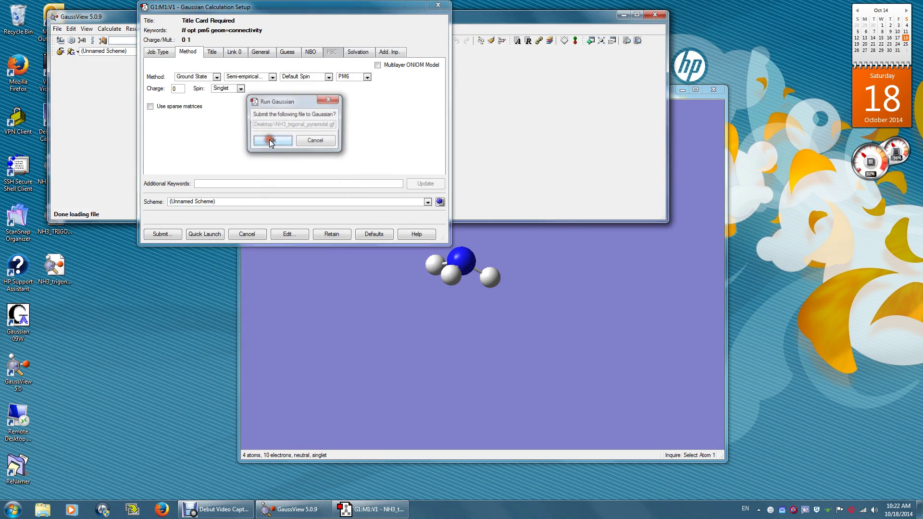
left_click(270, 140)
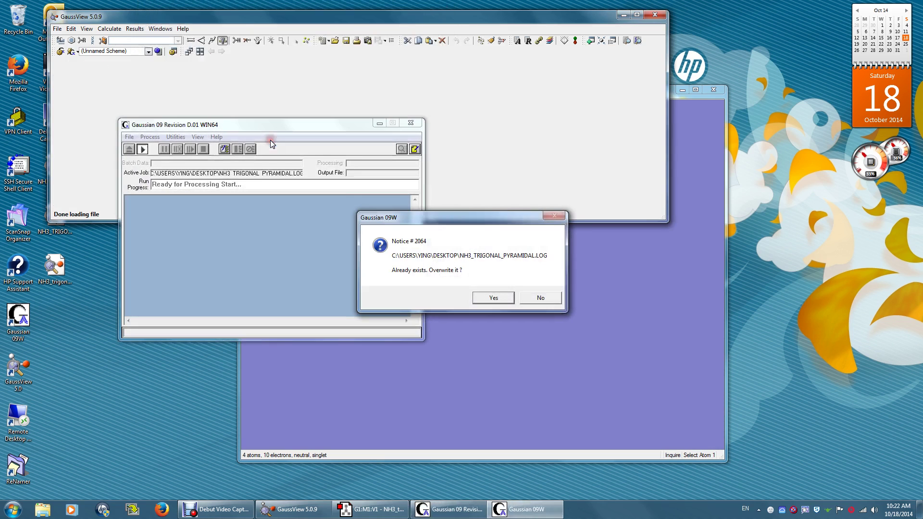
Allow Gaussian 09W to overwrite the old log, run to normal termination, and close it.
left_click(500, 301)
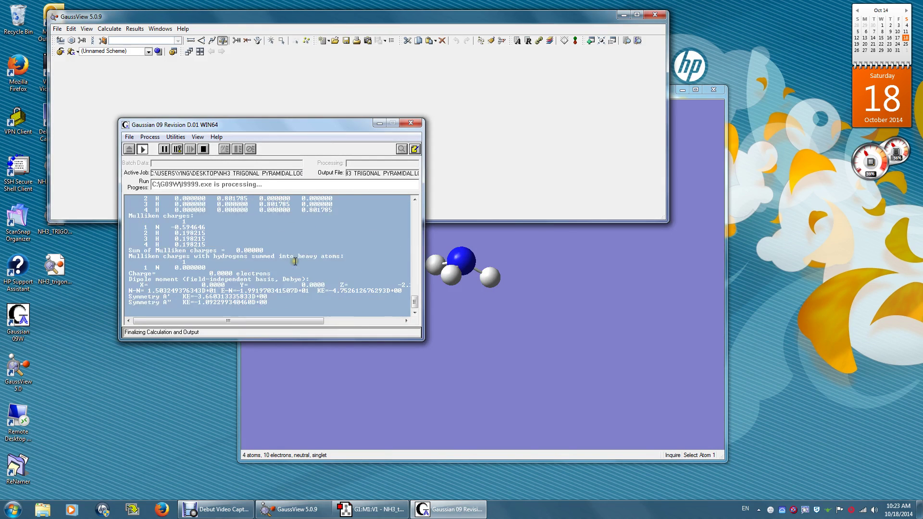
left_click(455, 286)
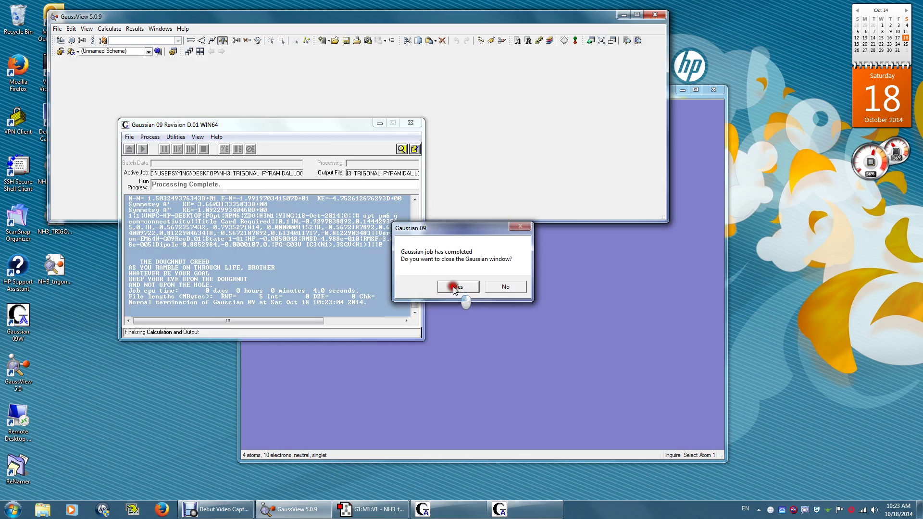
left_click_drag(139, 22, 236, 203)
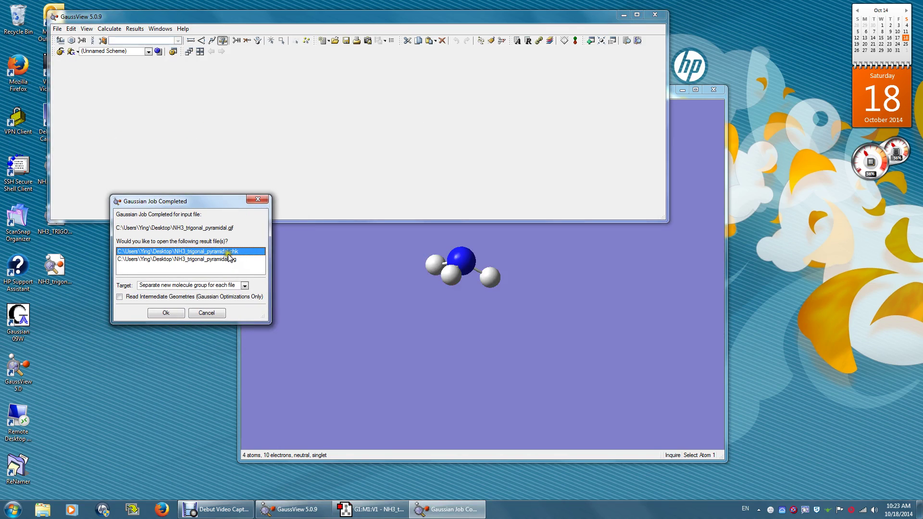
Open NH3_trigonal_pyramidal.chk in a new window and rotate the optimized molecule.
left_click(168, 313)
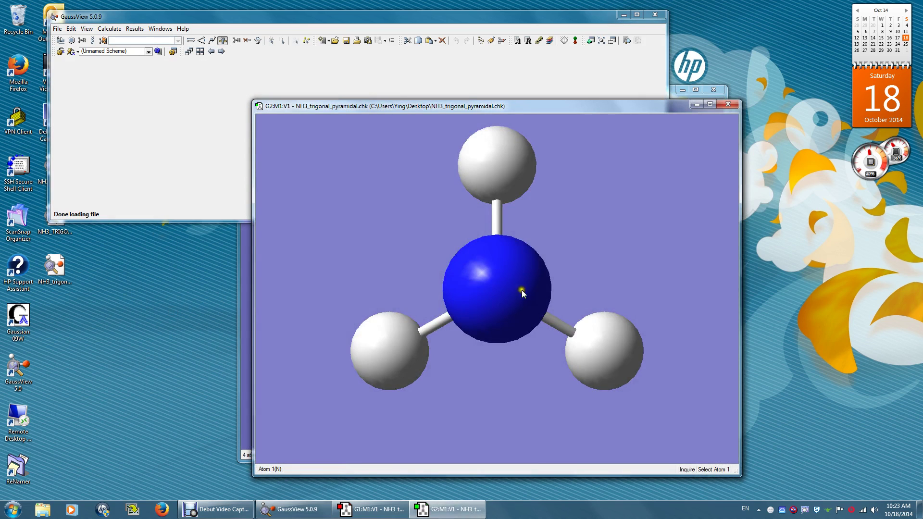
left_click_drag(589, 226, 567, 207)
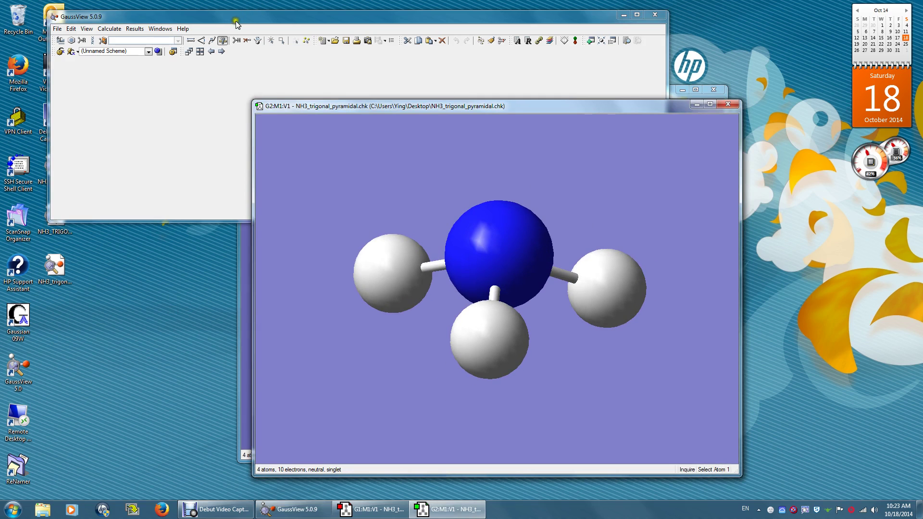
Show the results summary: FOPT RPM6, energy -0.00500479 a.u., dipole 2.2503 Debye.
left_click(135, 29)
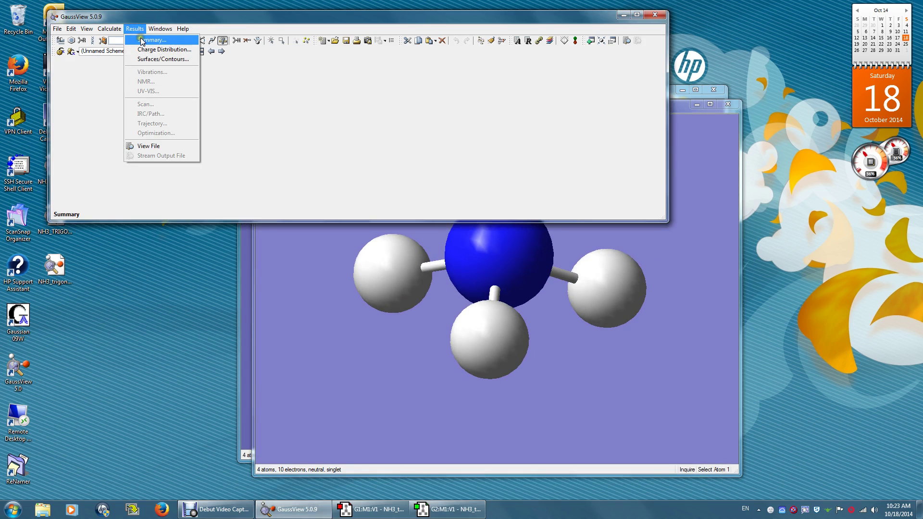
left_click(144, 40)
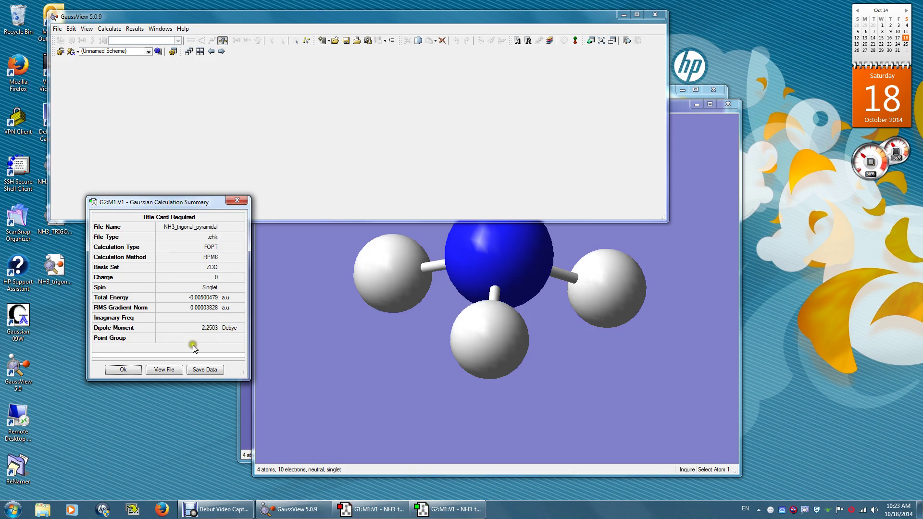
Close the summary and measure the N1–H3 bond length as 1.00559 Å.
left_click(124, 368)
mouse_move(311, 349)
left_mouse_down()
mouse_move(369, 366)
mouse_move(328, 355)
left_mouse_up()
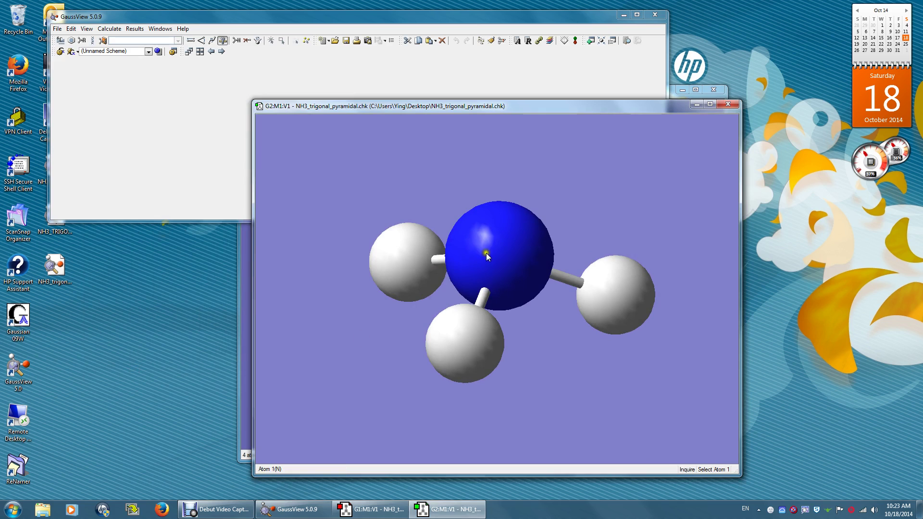
left_click(506, 244)
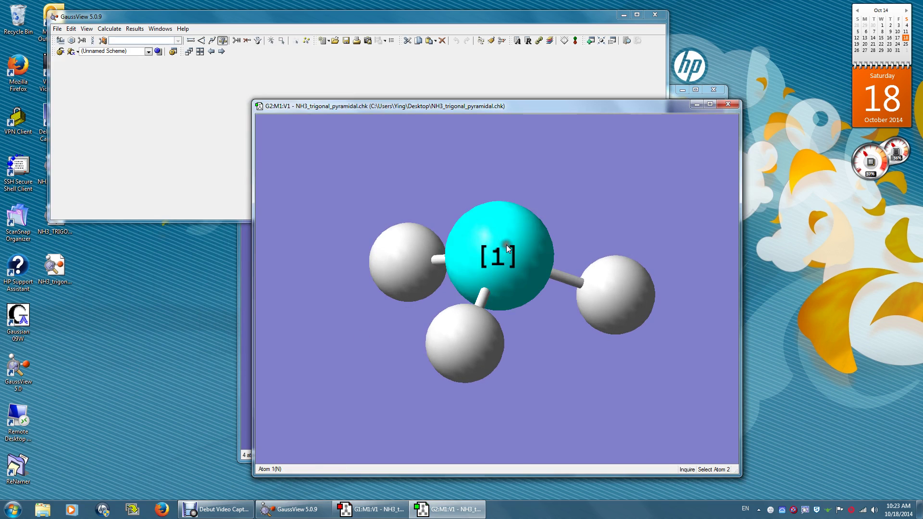
left_click(400, 265)
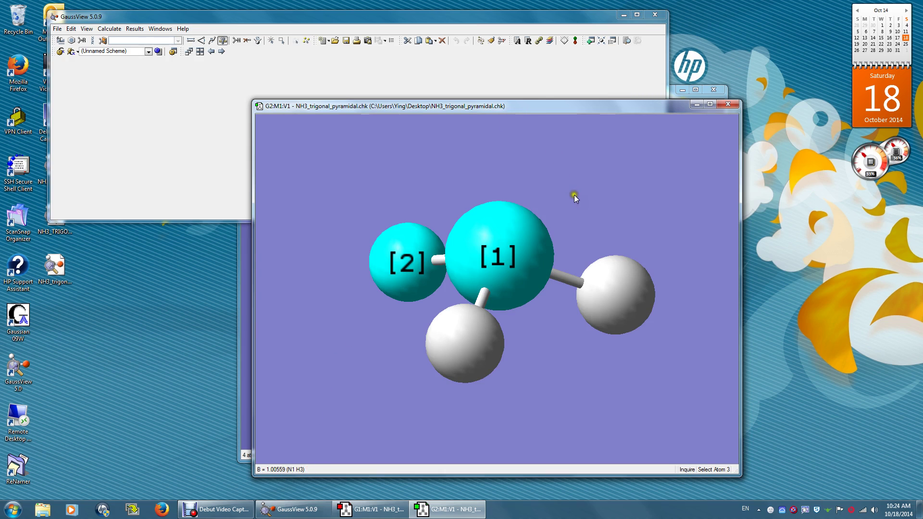
Measure the H4–N1–H2 bond angle as 107.759° and rotate the molecule to inspect it.
left_click(636, 180)
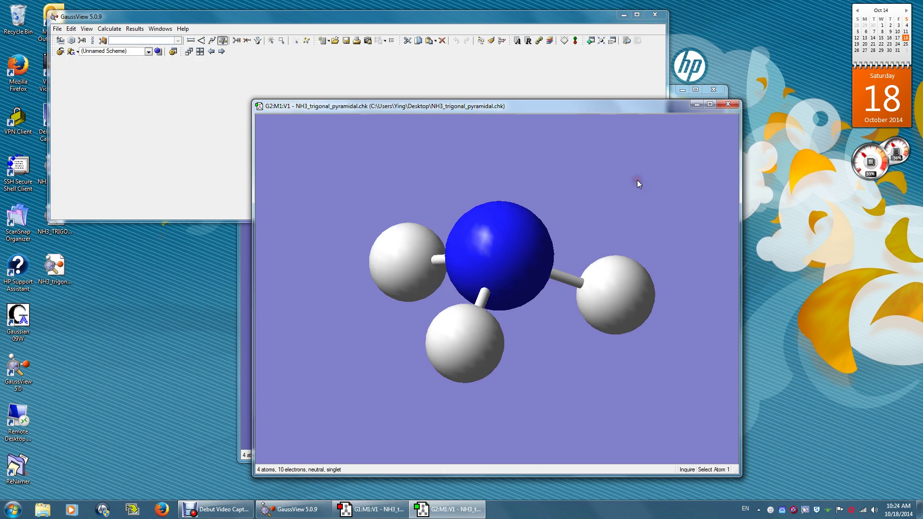
left_click(459, 359)
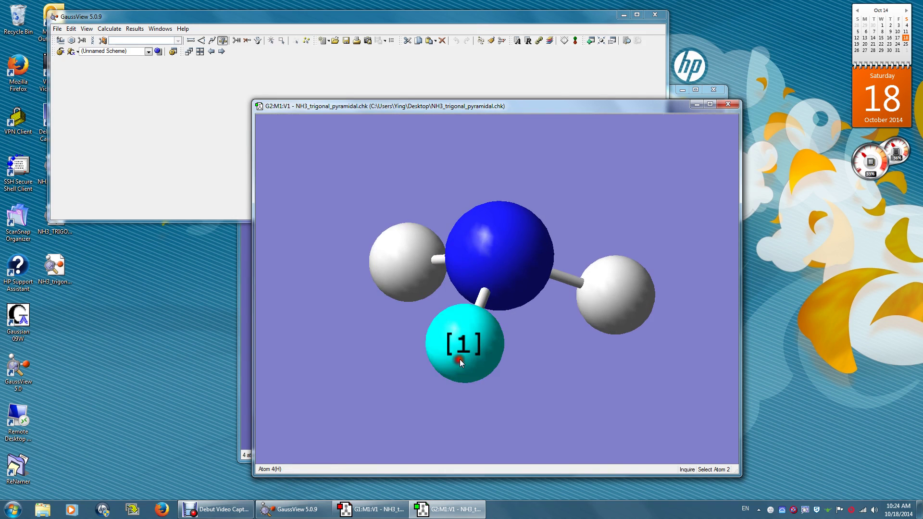
left_click(506, 267)
left_click(609, 313)
left_click_drag(606, 316, 576, 385)
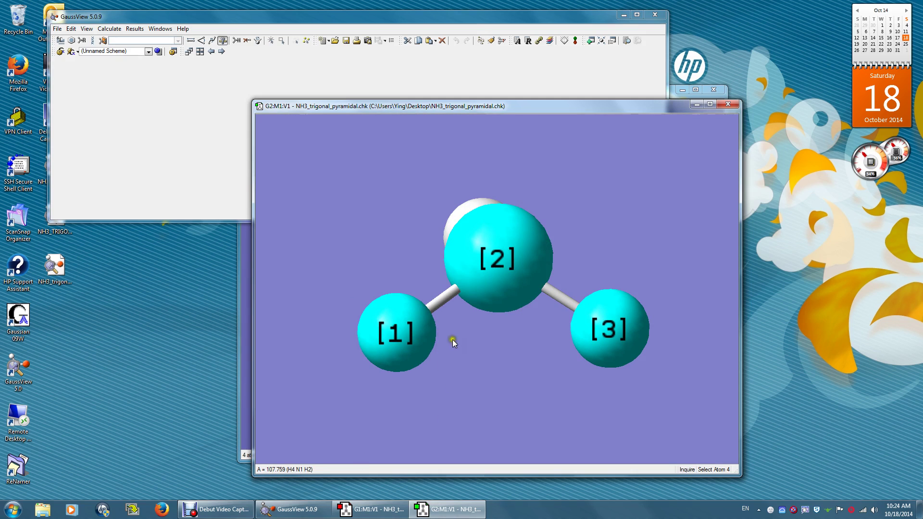
left_click_drag(528, 371, 665, 369)
Measure the H4–N1–H2–H3 dihedral angle, reading 116.032°.
left_click(681, 239)
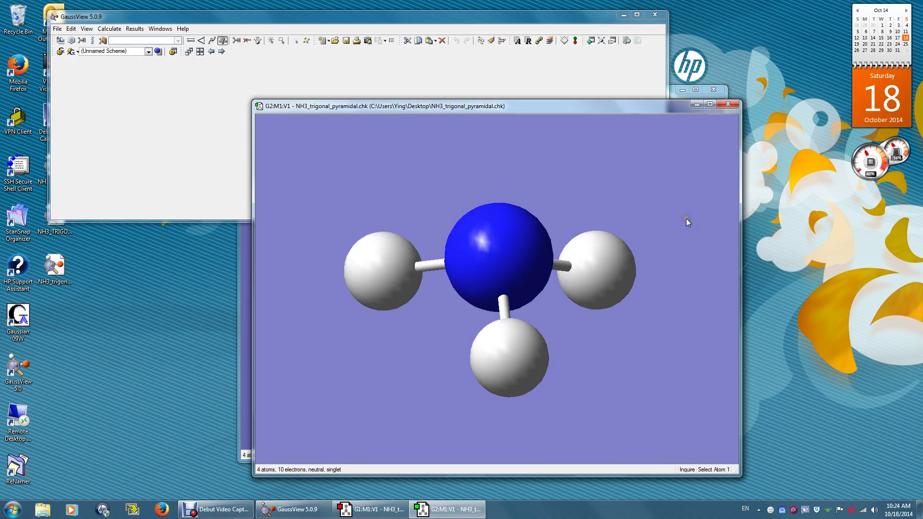
left_click(620, 259)
left_click(503, 262)
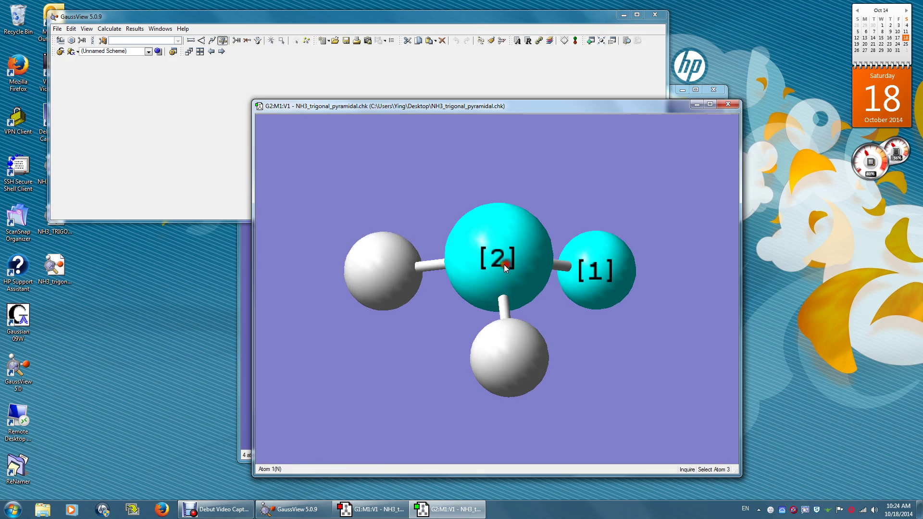
left_click(396, 268)
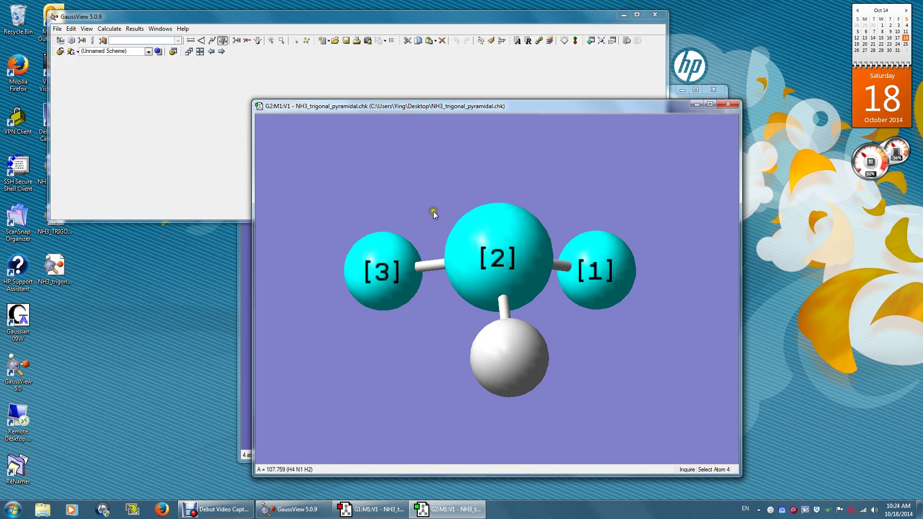
left_click(518, 357)
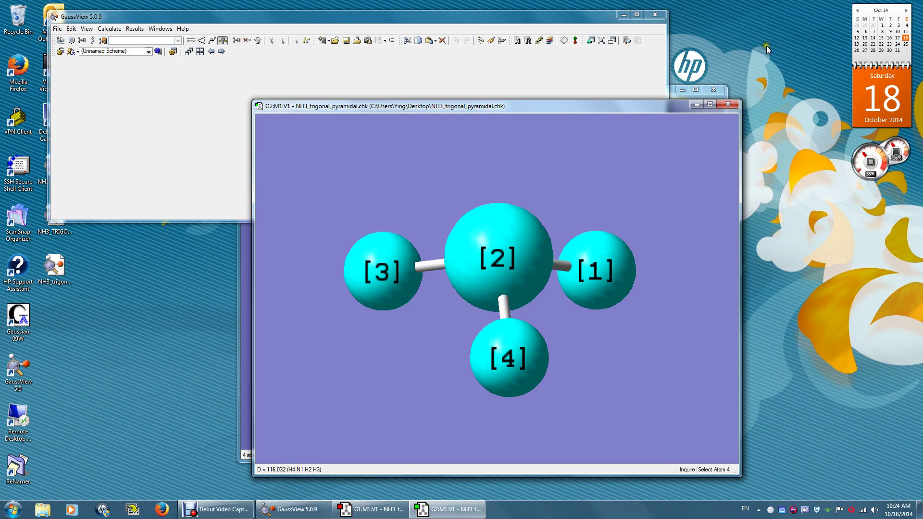
Close the NH3 .chk and .gjf molecule windows, leaving only the main window.
left_click(727, 104)
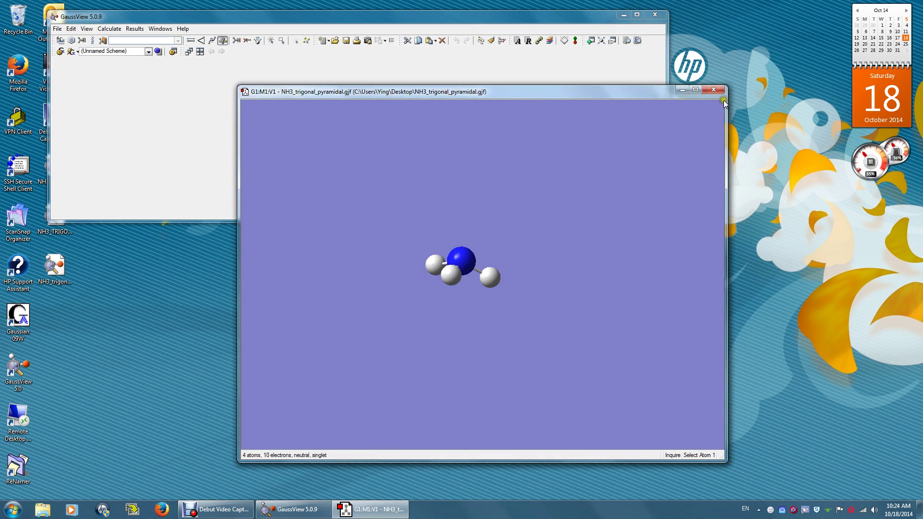
left_click(720, 92)
left_click_drag(553, 17, 614, 56)
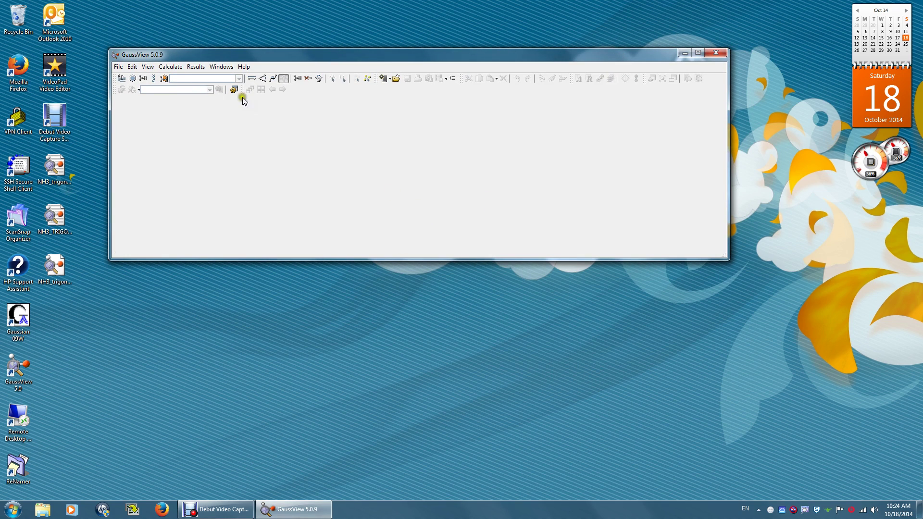
Create a new molecule group in a fresh model window.
left_click(132, 67)
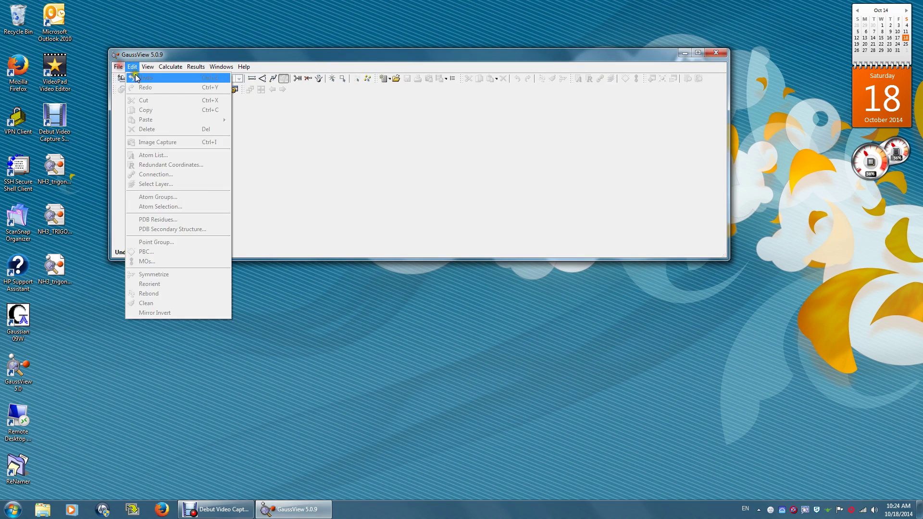
mouse_move(118, 67)
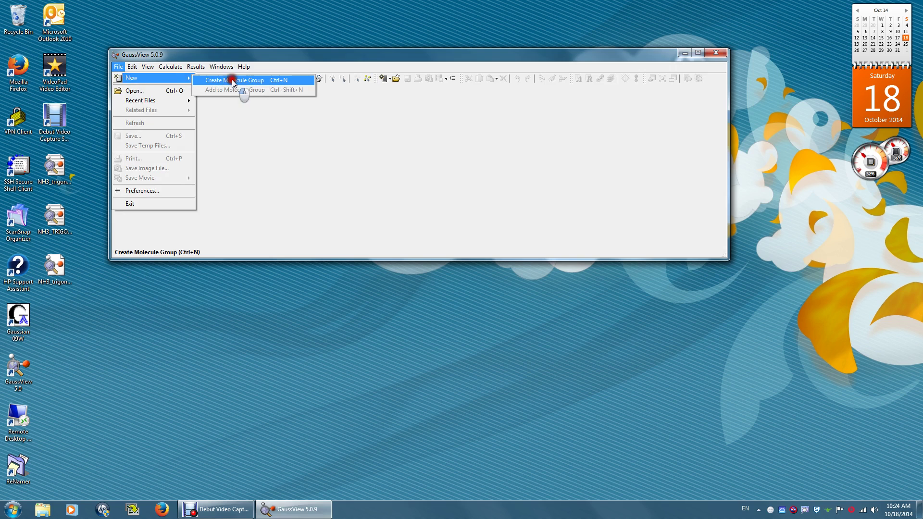
left_click(232, 81)
left_click_drag(550, 95, 616, 114)
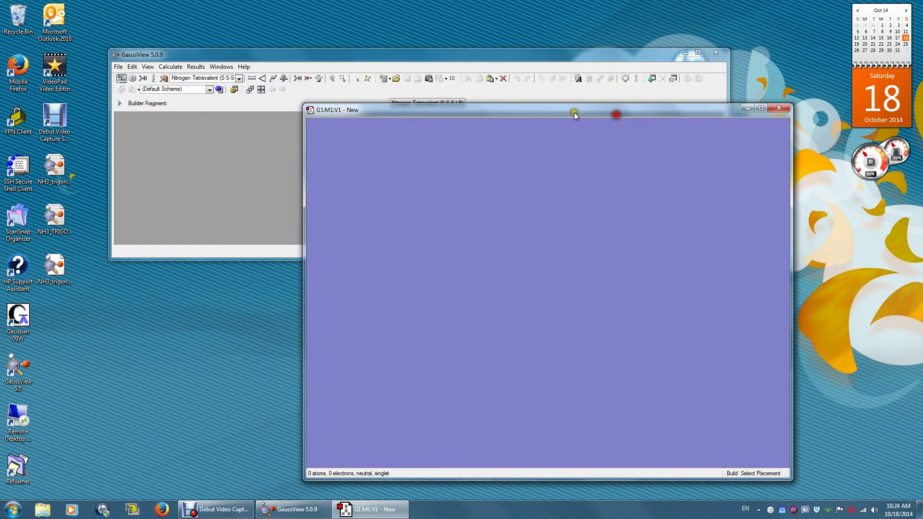
Place a trigonal planar bromine fragment with three hydrogens in the new window.
left_click(121, 78)
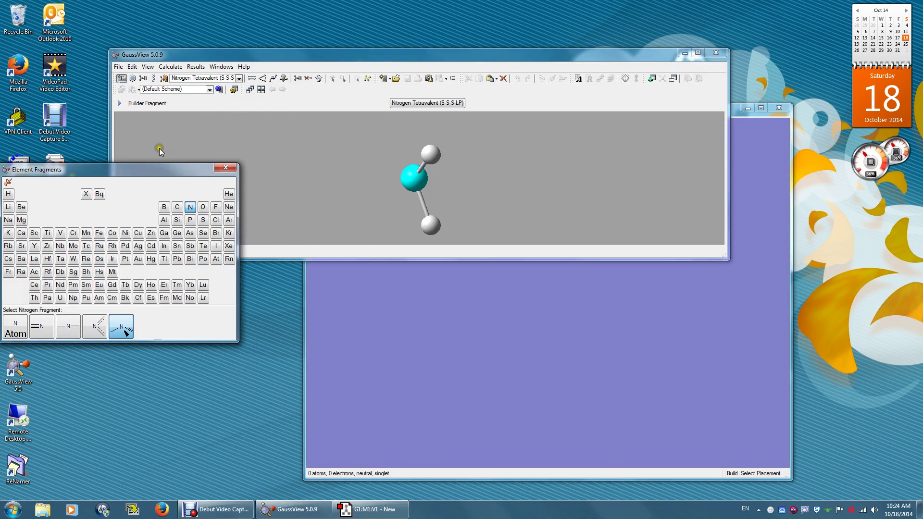
left_click_drag(162, 169, 204, 173)
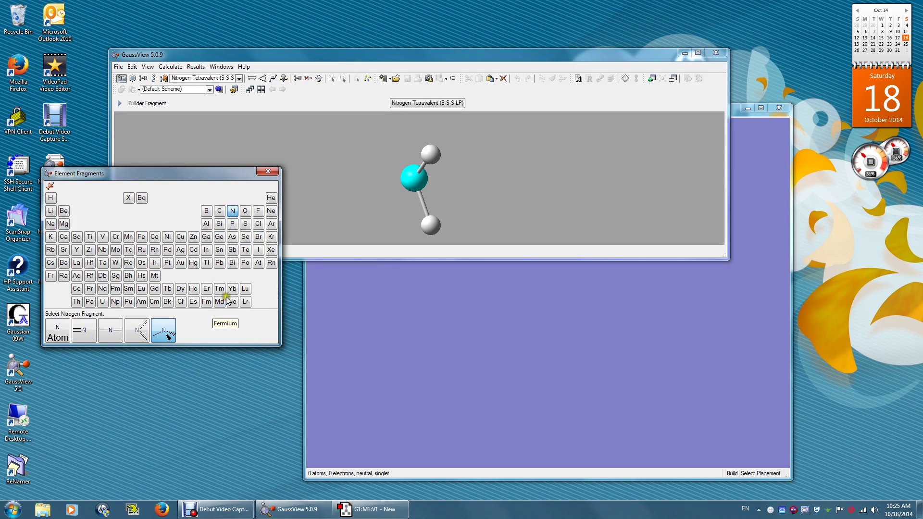
left_click(258, 236)
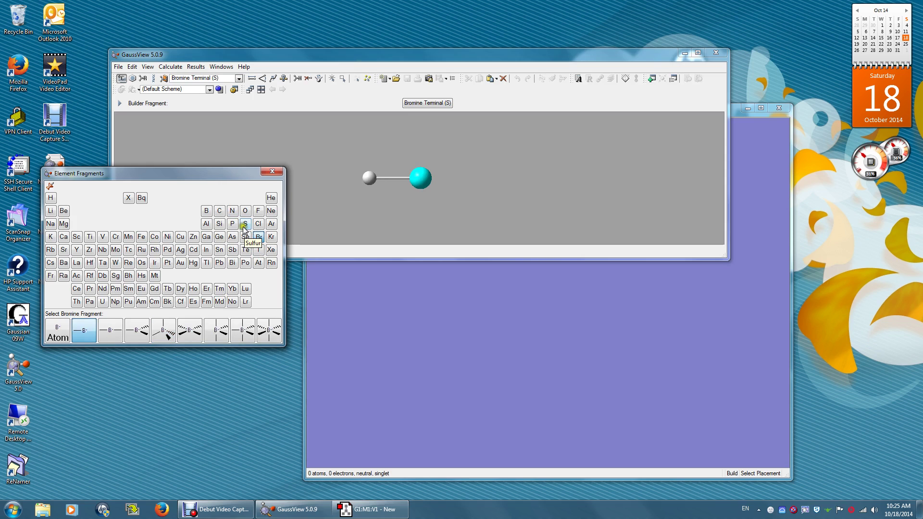
left_click(244, 224)
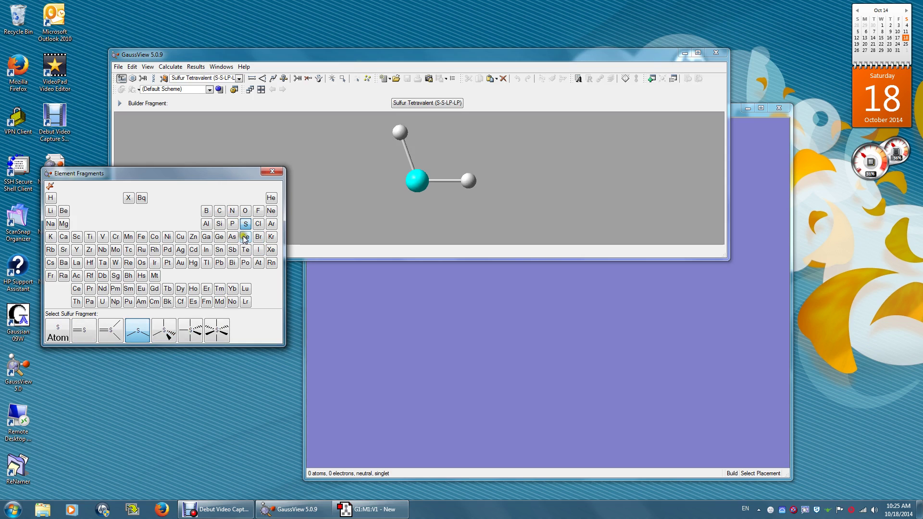
left_click(244, 236)
left_click(258, 237)
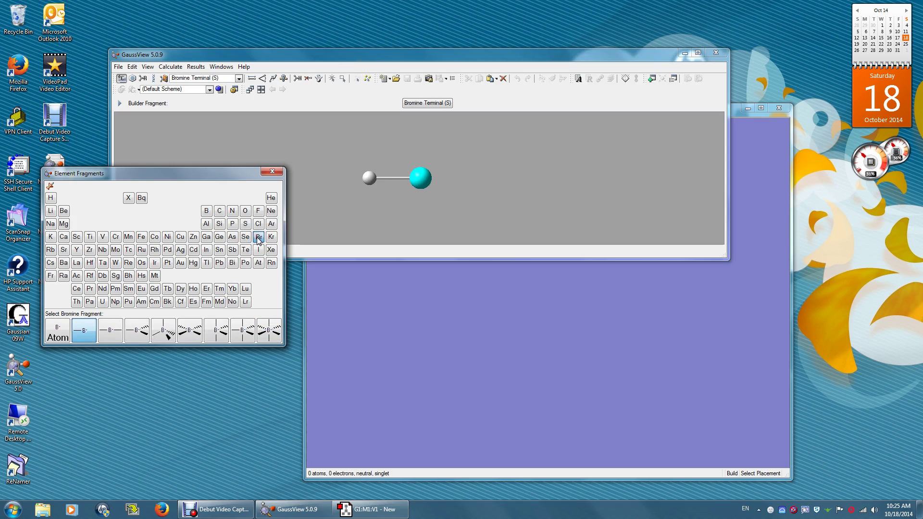
left_click(136, 329)
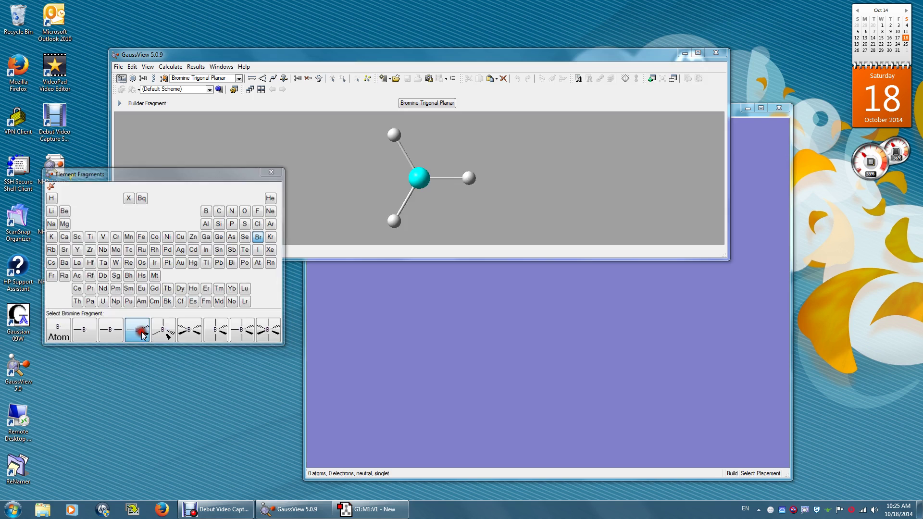
left_click(514, 313)
left_click_drag(515, 312, 558, 316)
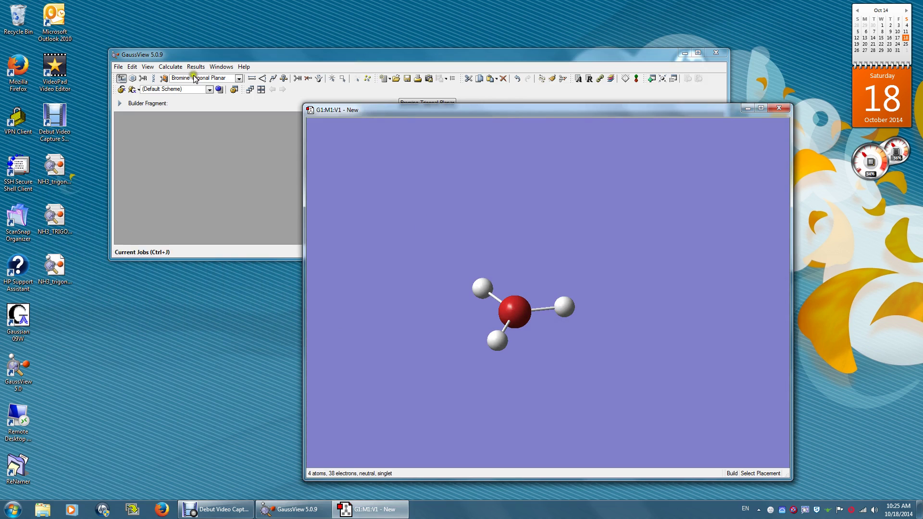
Replace the central Br atom with a lone nitrogen atom to make planar NH3.
left_click(121, 78)
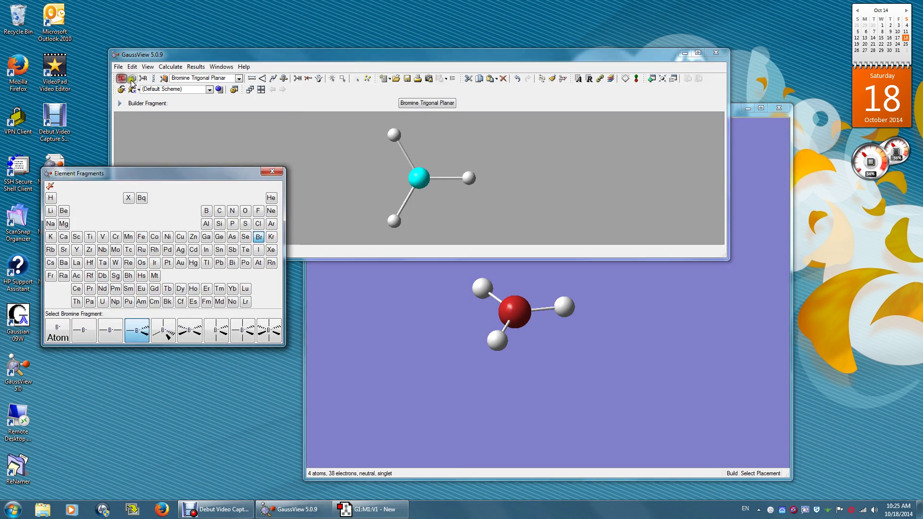
left_click(233, 212)
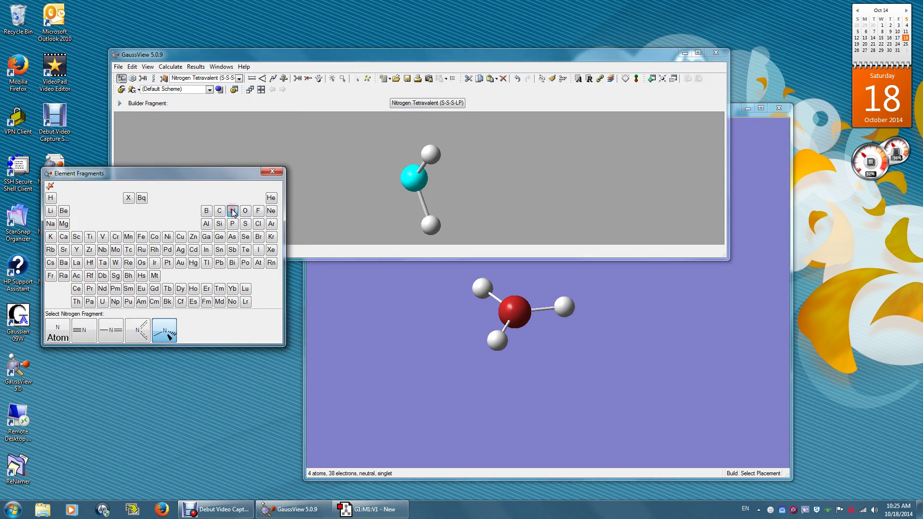
left_click(56, 332)
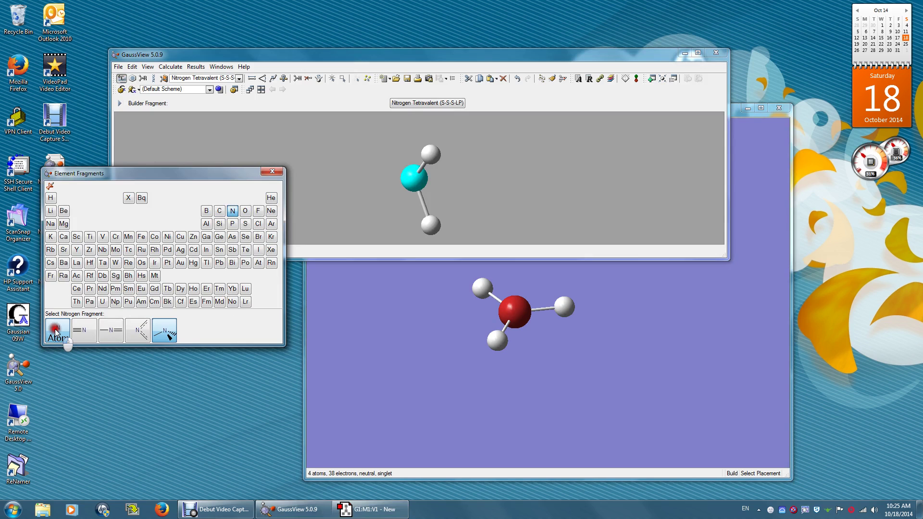
left_click(524, 321)
left_click(524, 321)
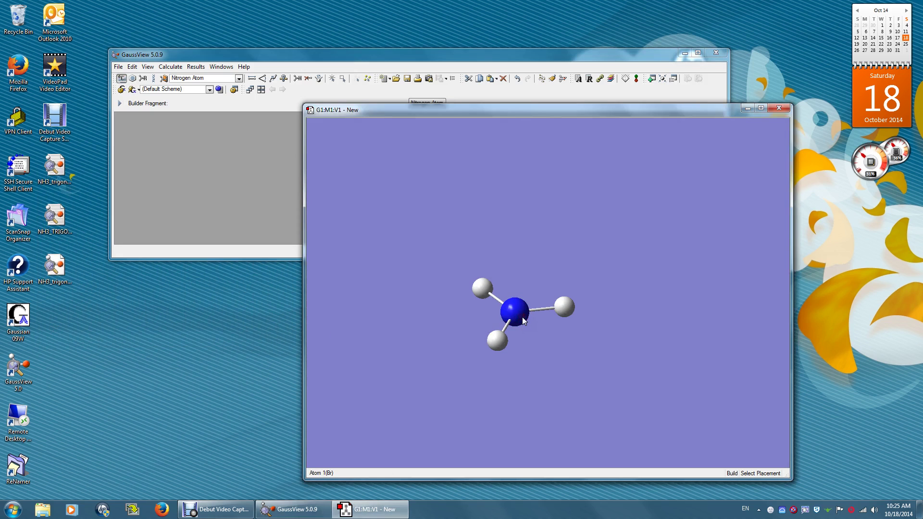
left_click_drag(561, 250, 547, 353)
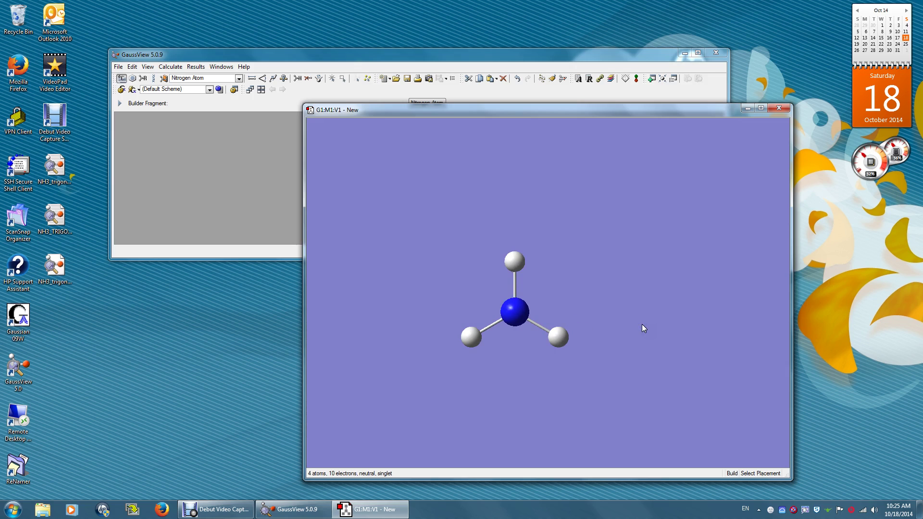
left_click_drag(641, 324, 512, 318)
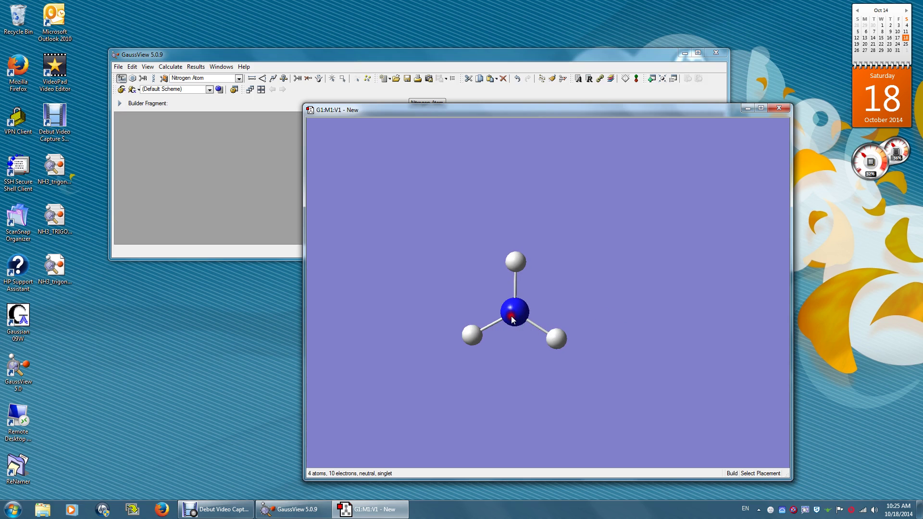
mouse_move(650, 310)
left_mouse_down()
mouse_move(527, 312)
mouse_move(645, 319)
left_mouse_up()
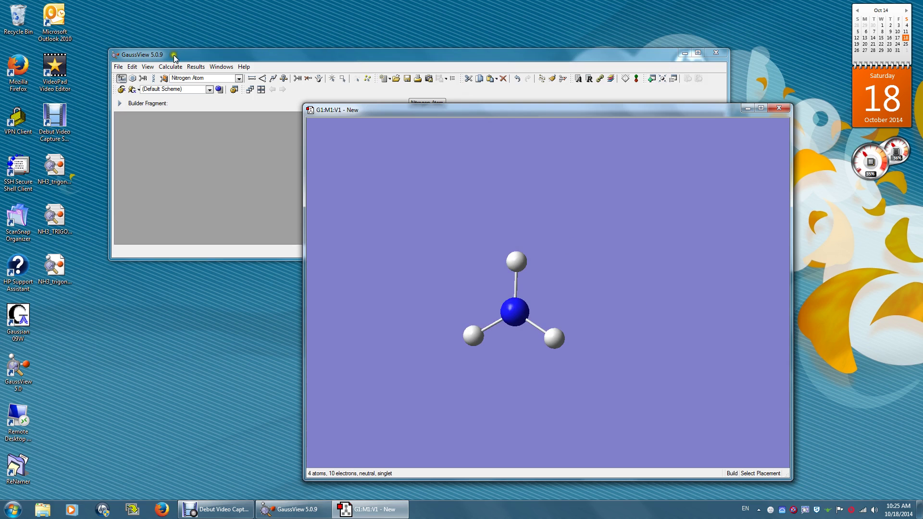
Set up a semi-empirical PM6 optimization job, submit it and agree to save the input.
left_click(170, 67)
left_click(177, 78)
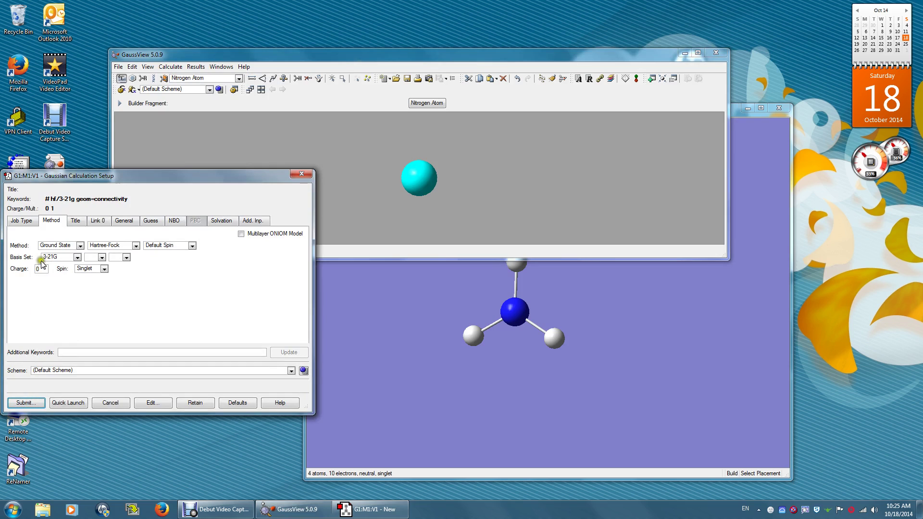
left_click(30, 220)
left_click(30, 235)
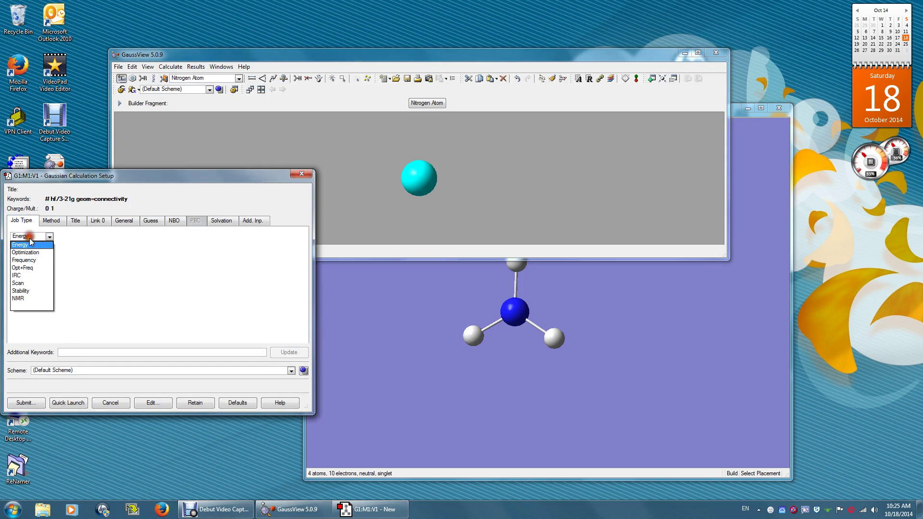
left_click(30, 253)
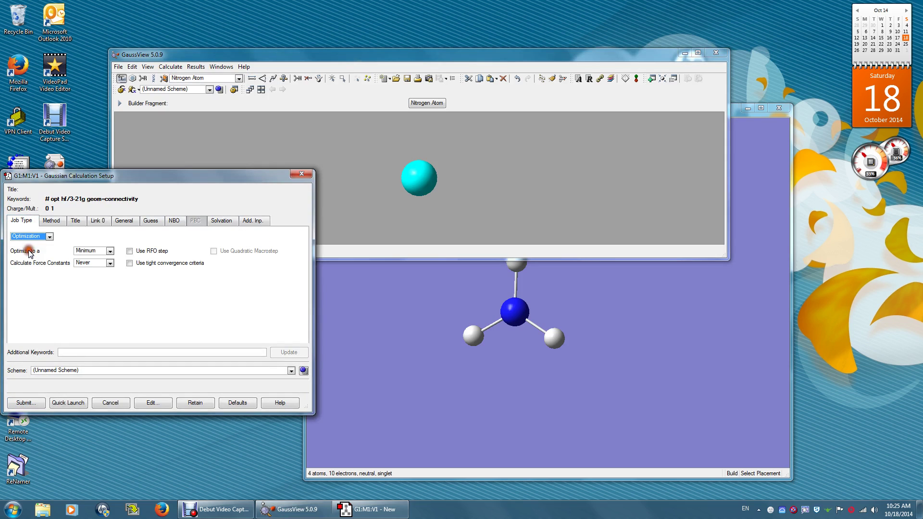
left_click(51, 221)
left_click(137, 246)
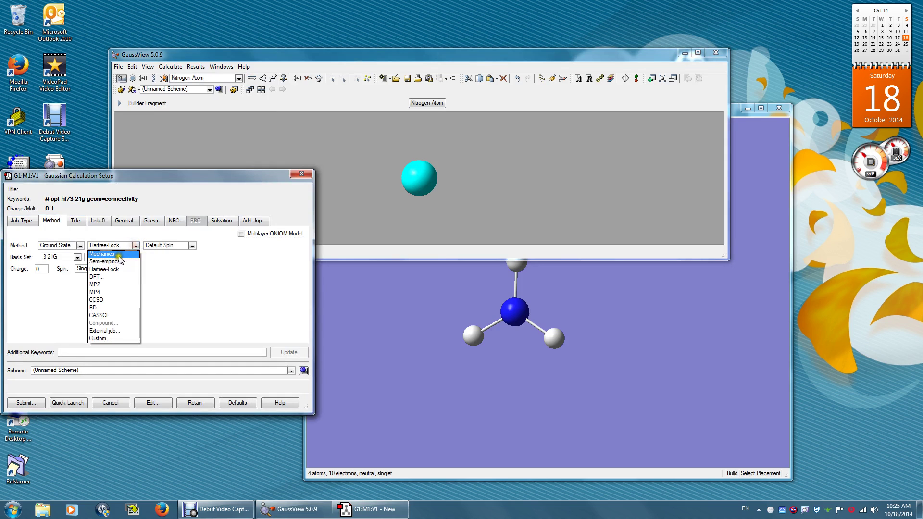
left_click(117, 261)
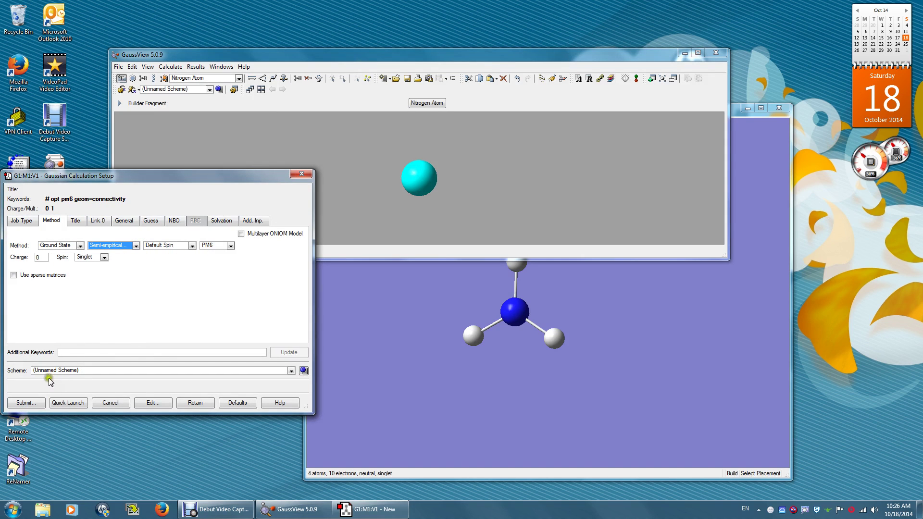
left_click(28, 402)
left_click(127, 304)
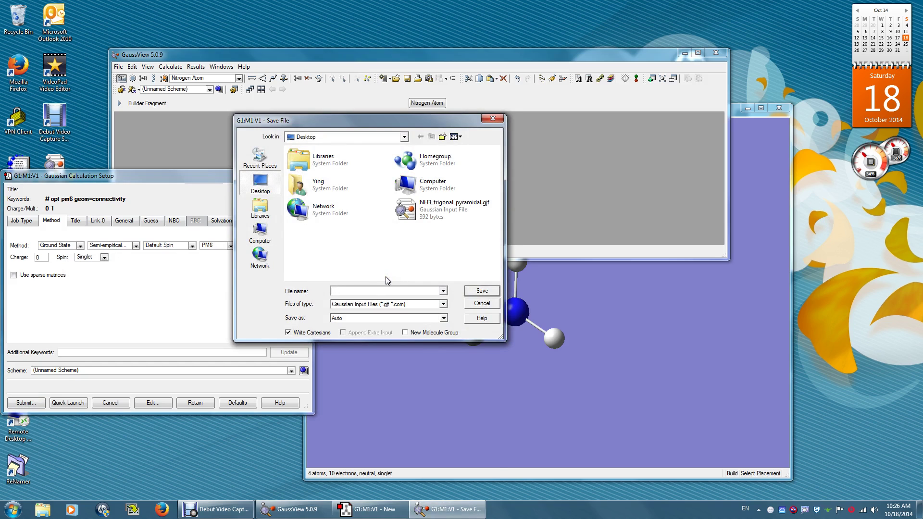
Reuse the pyramidal file name, replacing 'pyramidal' to name it NH3_trigonal_plannarl.gjf.
left_click(443, 212)
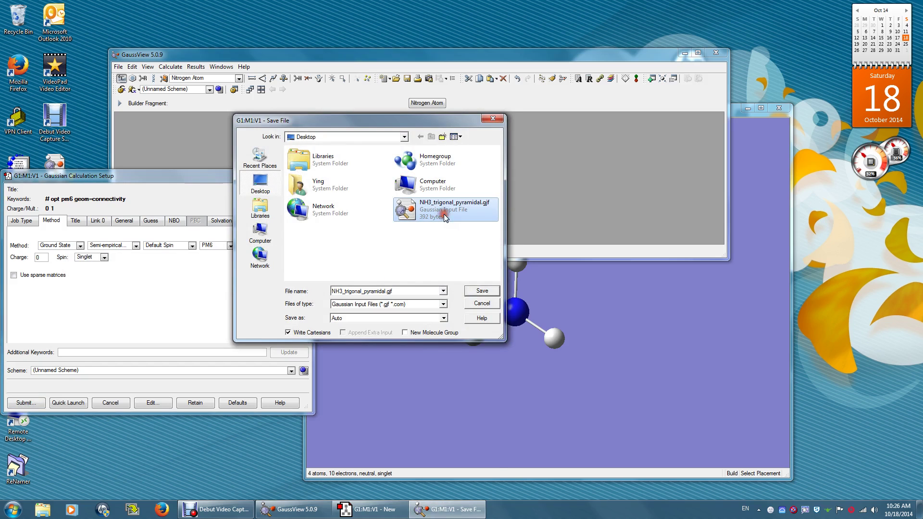
double_click(364, 290)
left_click(370, 291)
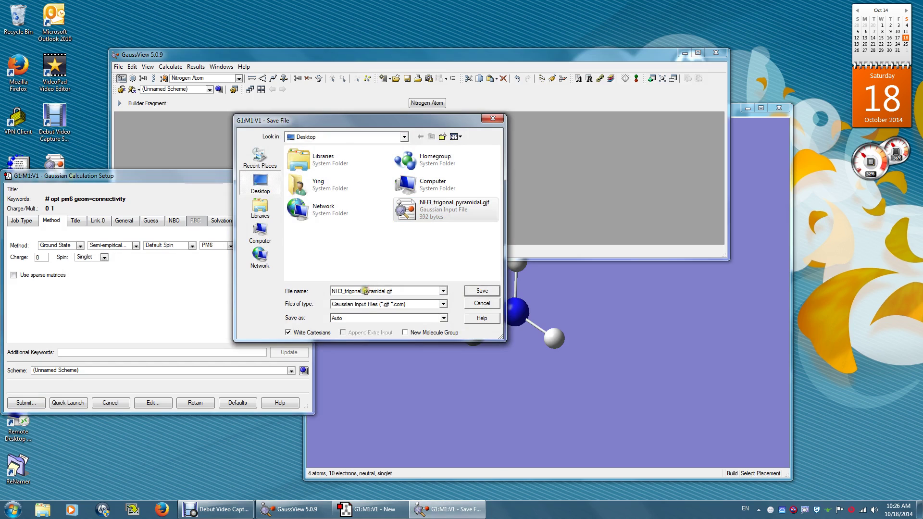
left_click_drag(364, 291, 385, 292)
type("p")
Save the planar input, run it in Gaussian, and close Gaussian once finished.
left_click(482, 290)
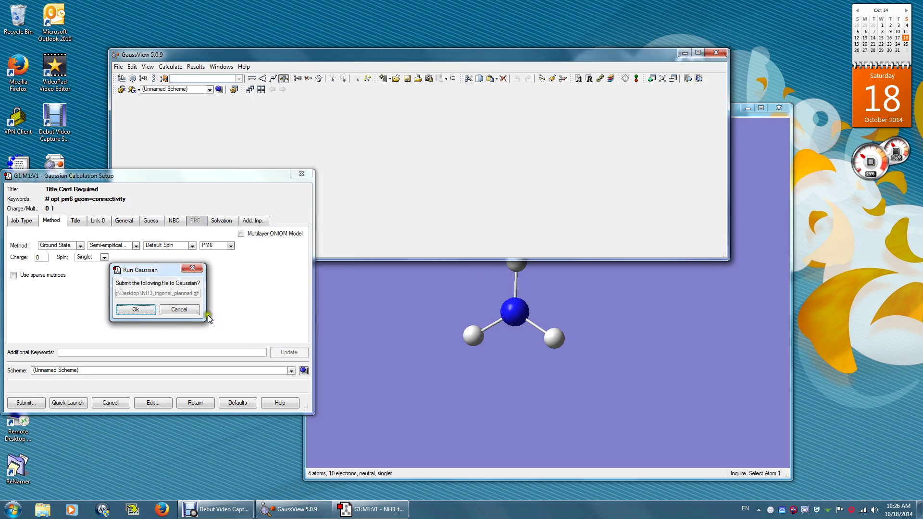
left_click(123, 309)
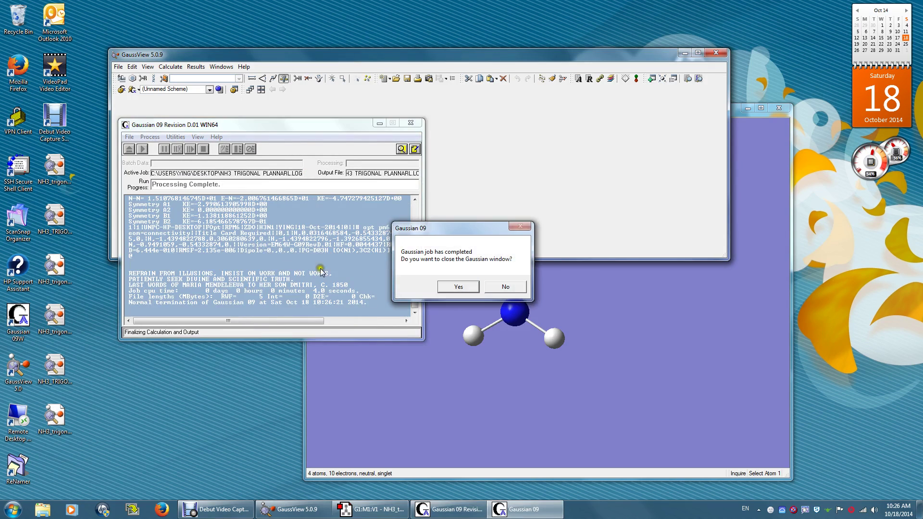
left_click(473, 287)
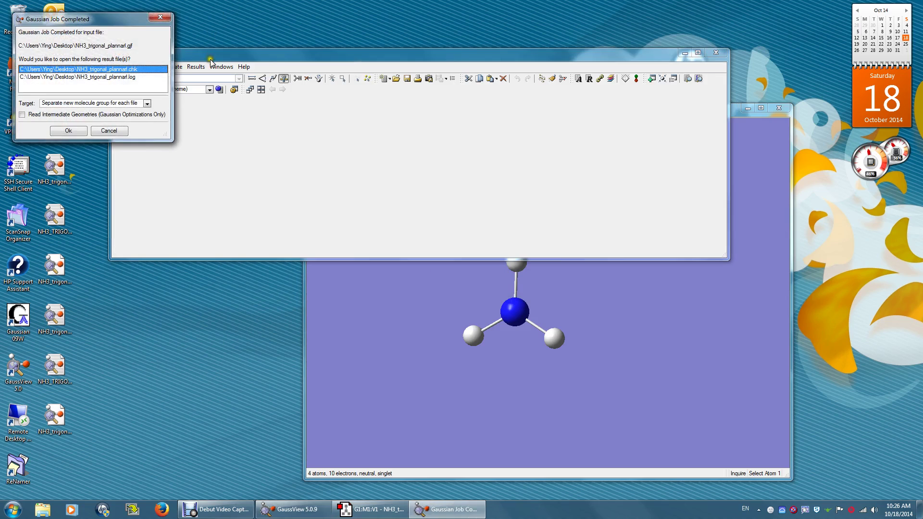
Open NH3_trigonal_plannarl.chk and rotate the optimized NH3 to inspect it.
left_click(68, 131)
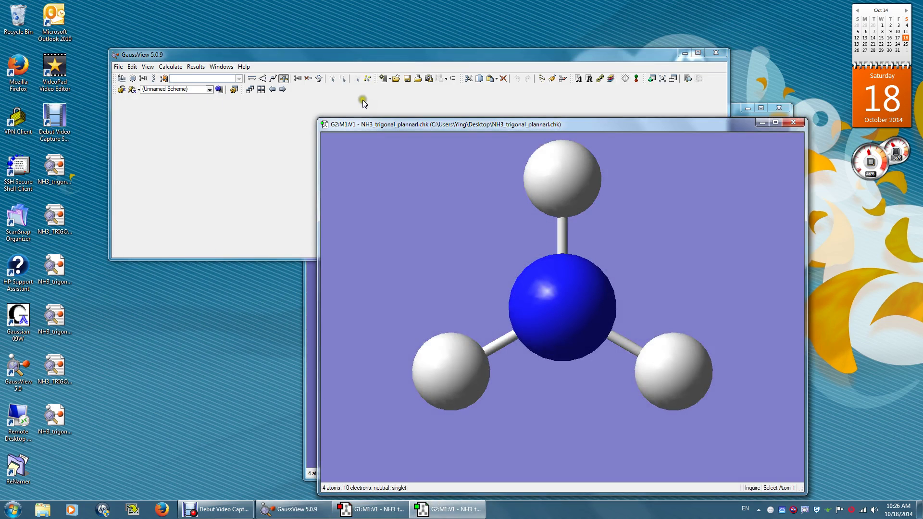
left_click_drag(426, 269, 664, 252)
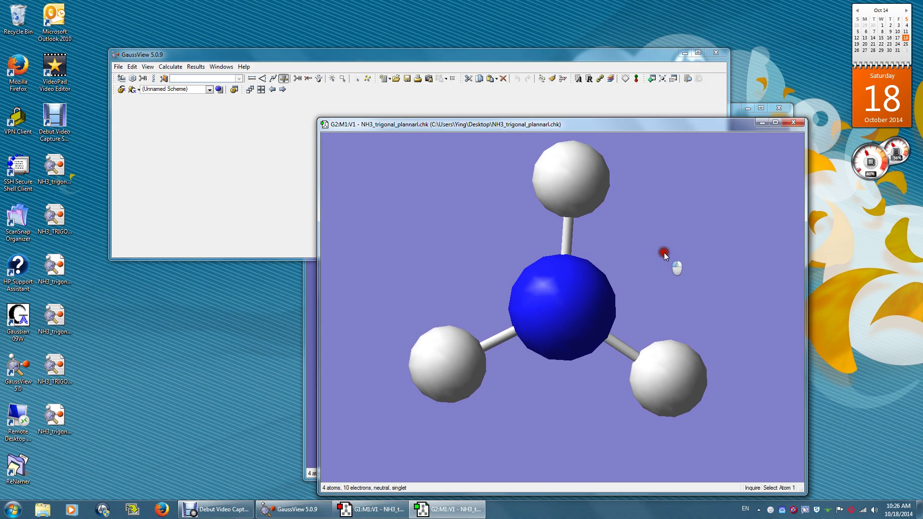
Show the Results summary: energy 0.00444368 a.u., dipole 0.0000 Debye.
left_click(197, 67)
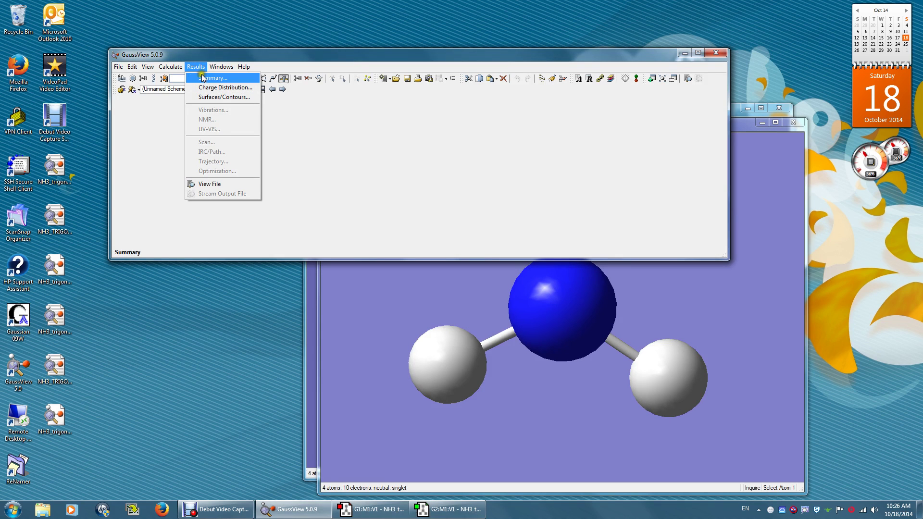
left_click(202, 79)
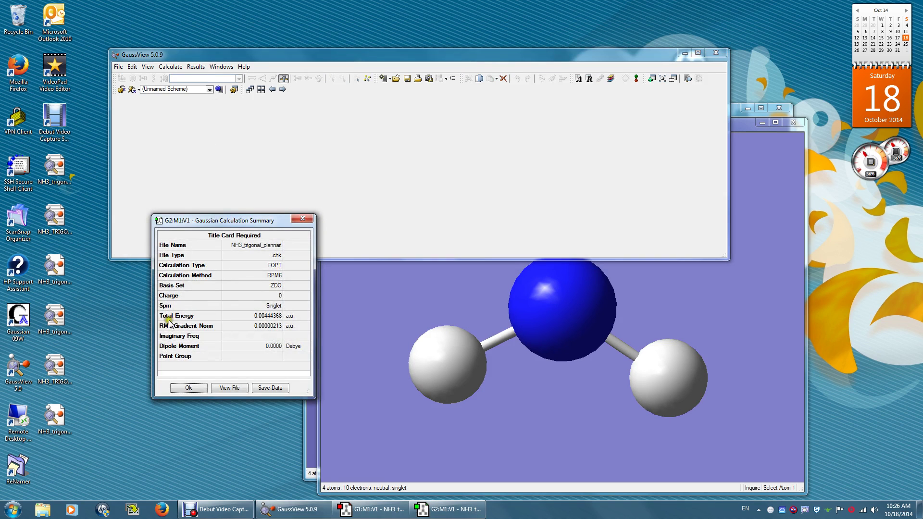